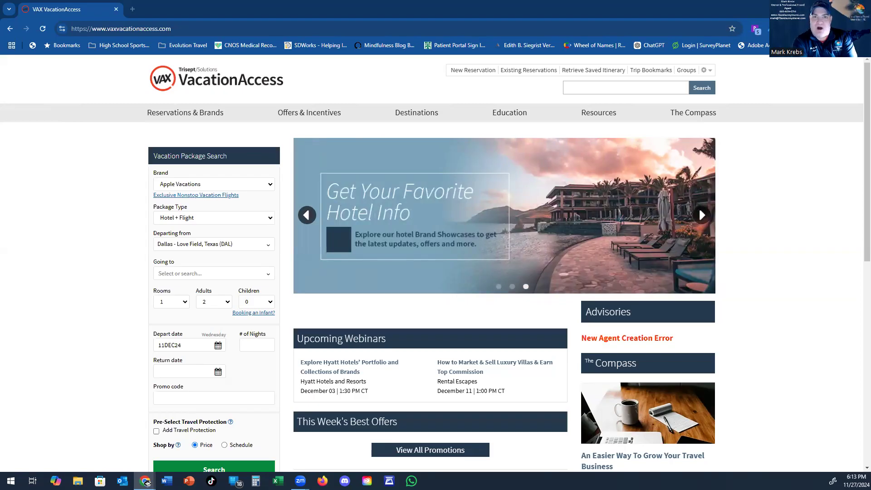
left_click(699, 208)
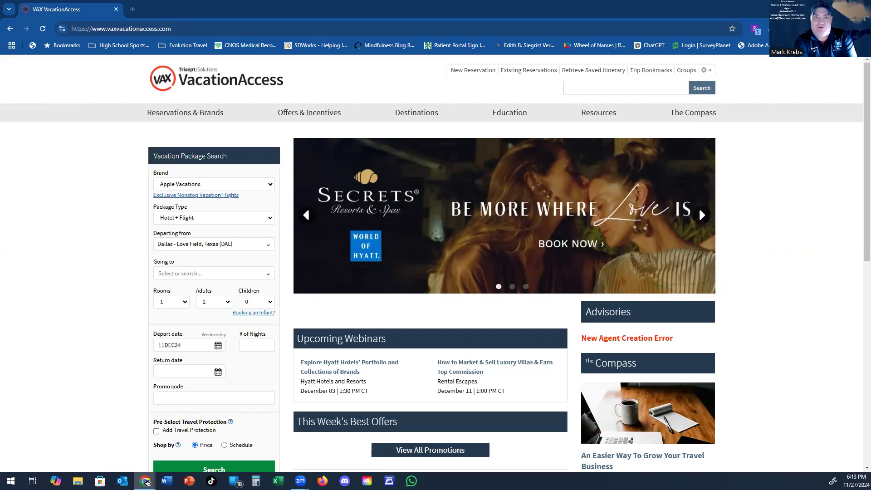
left_click(699, 208)
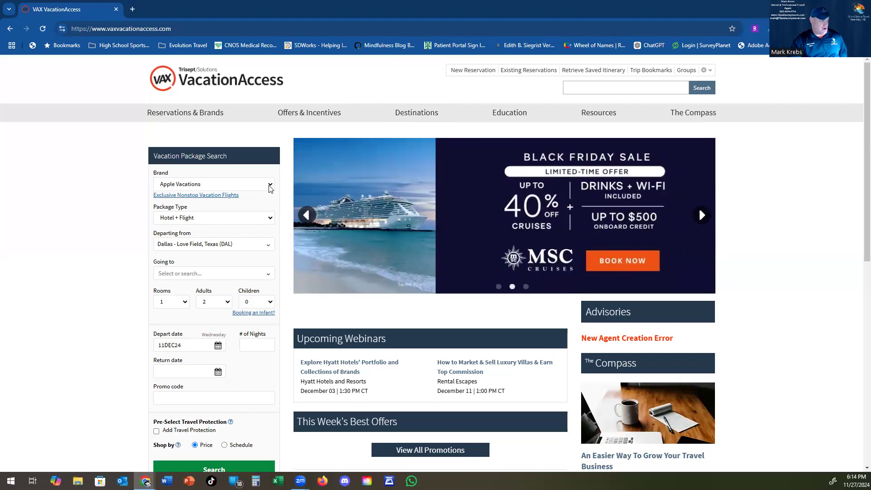
- Set the package search brand to Blue Sky Tours and open the Blue Sky Tours brand site
left_click(270, 185)
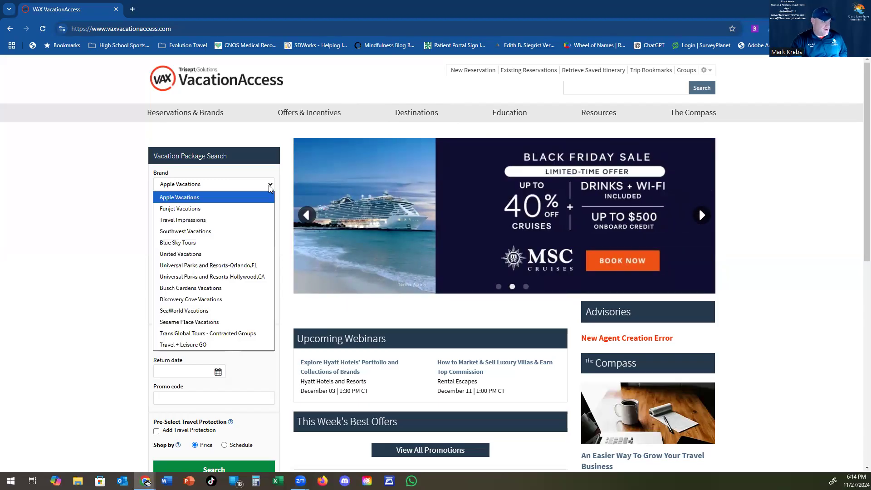
left_click(241, 245)
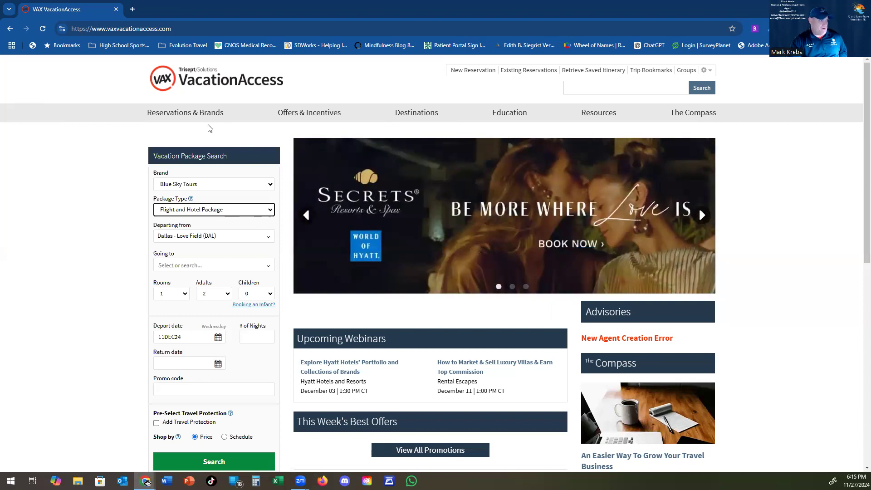
mouse_move(210, 119)
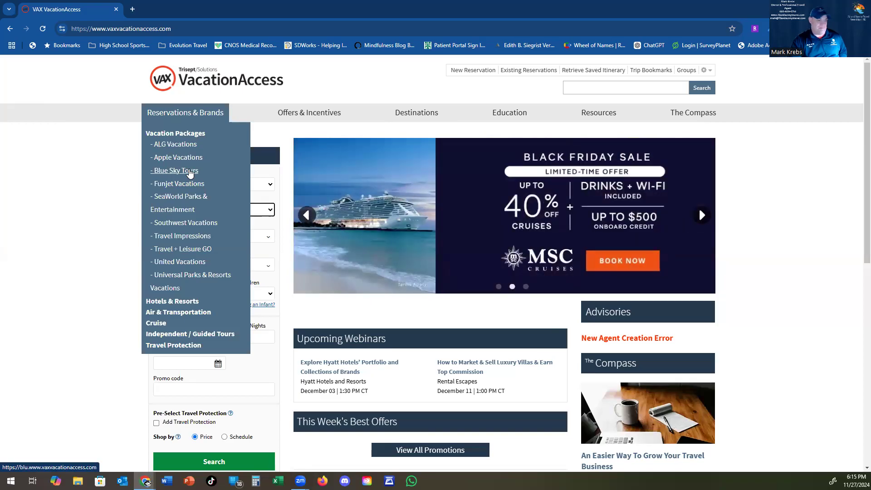
left_click(190, 171)
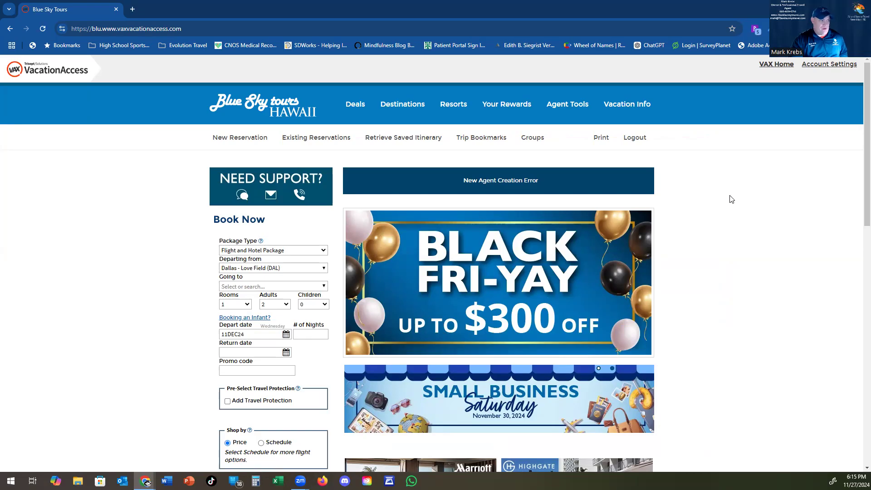
- Examine the Blue Sky Tours home page, including its package types, promotions, featured deals and agent tools
scroll(723, 224, "down", 2)
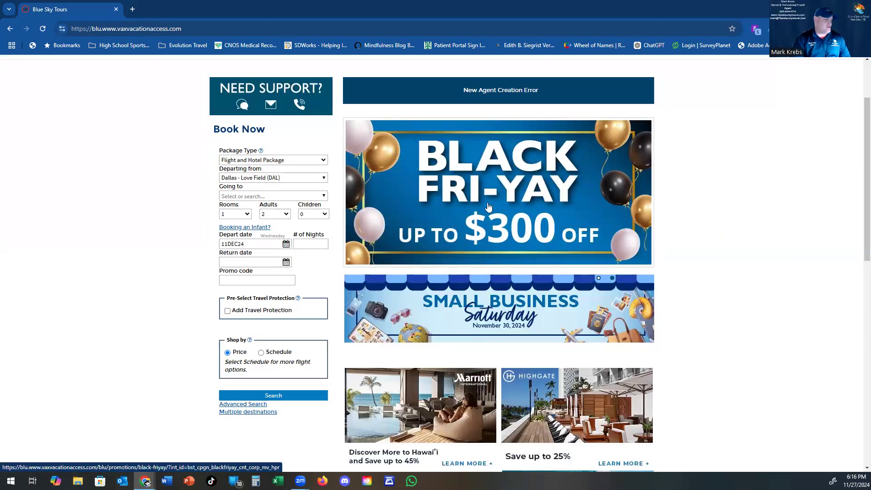
left_click(324, 162)
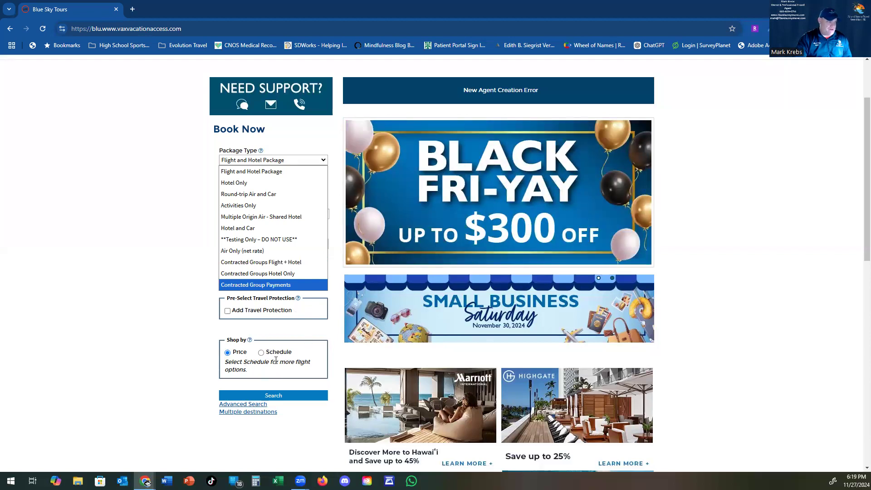
left_click(680, 288)
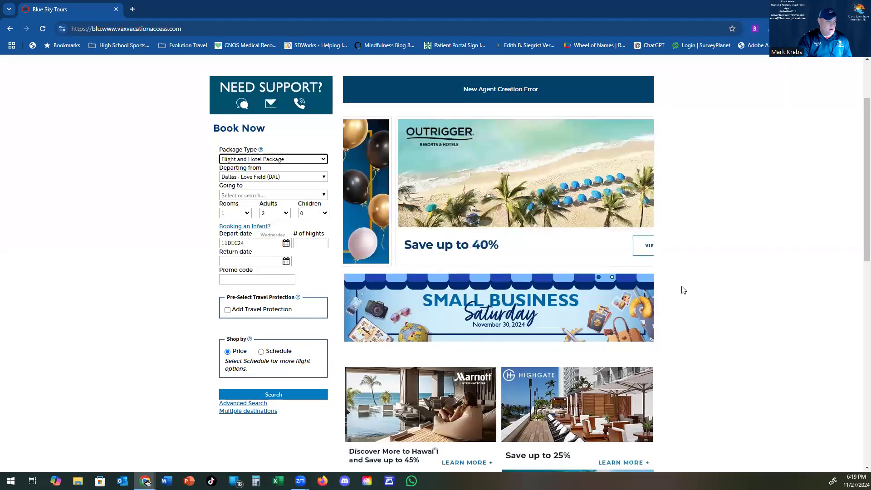
scroll(679, 290, "down", 4)
scroll(679, 289, "down", 1)
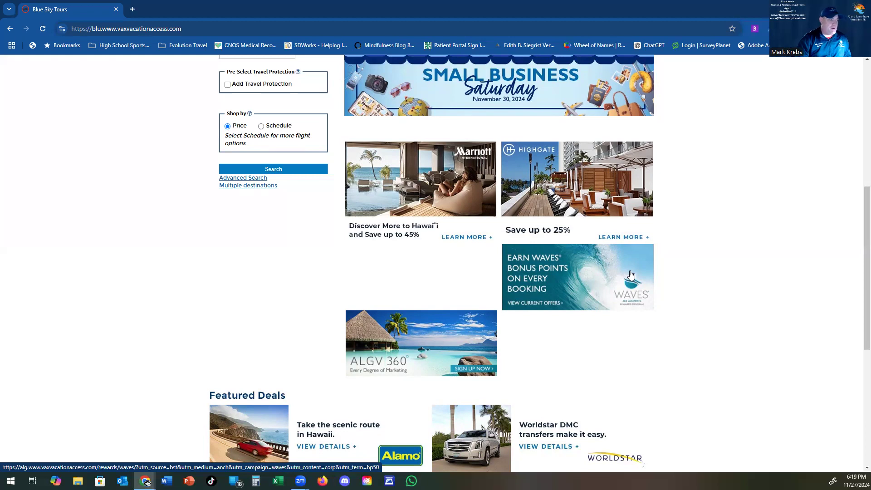
scroll(720, 254, "up", 5)
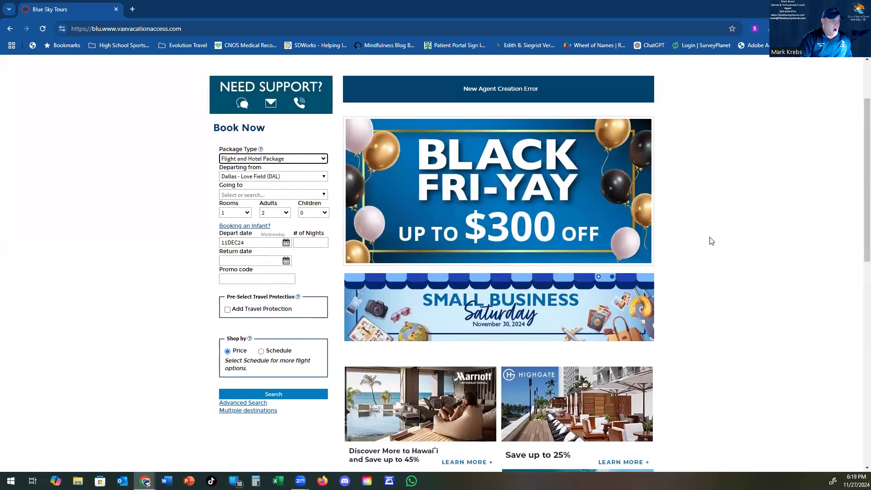
scroll(712, 241, "up", 2)
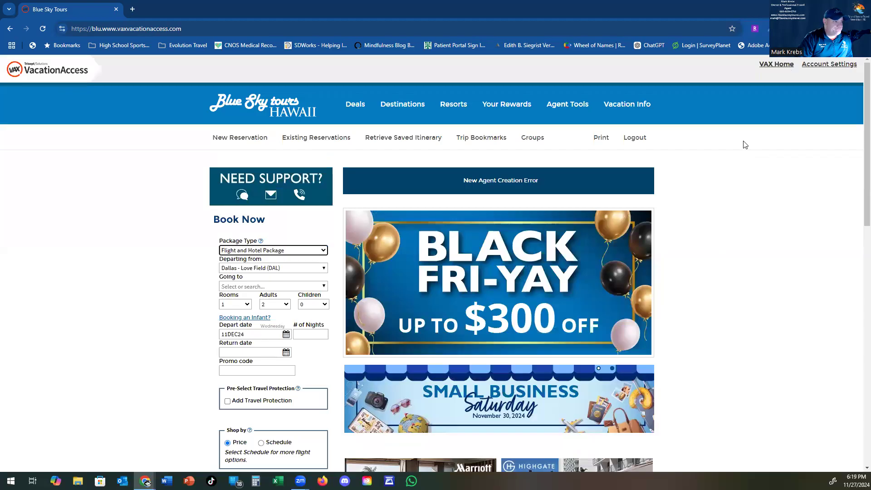
mouse_move(571, 106)
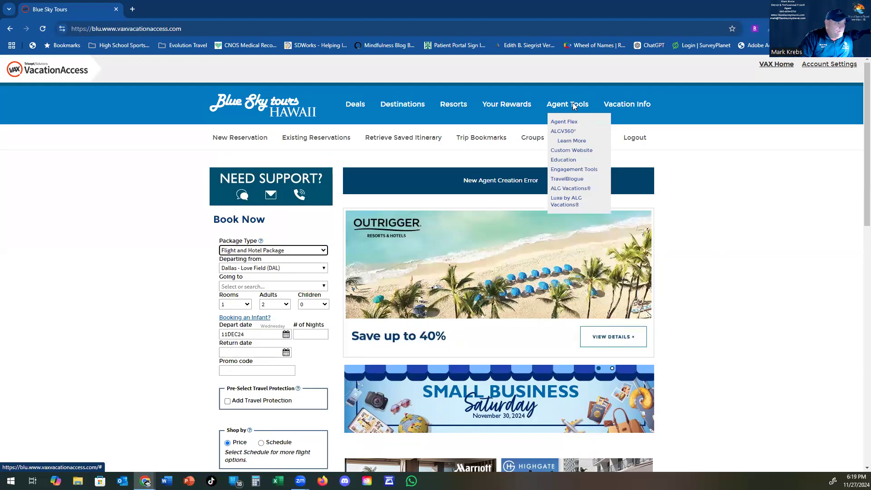
mouse_move(522, 109)
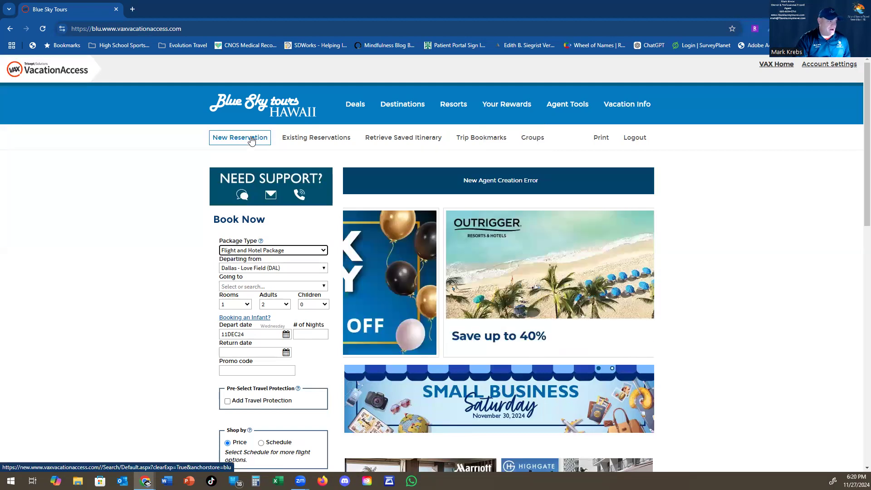
- Start a new reservation departing from Minneapolis (MSP) and going to Hawaii, Honolulu, Oahu (HNL)
left_click(251, 139)
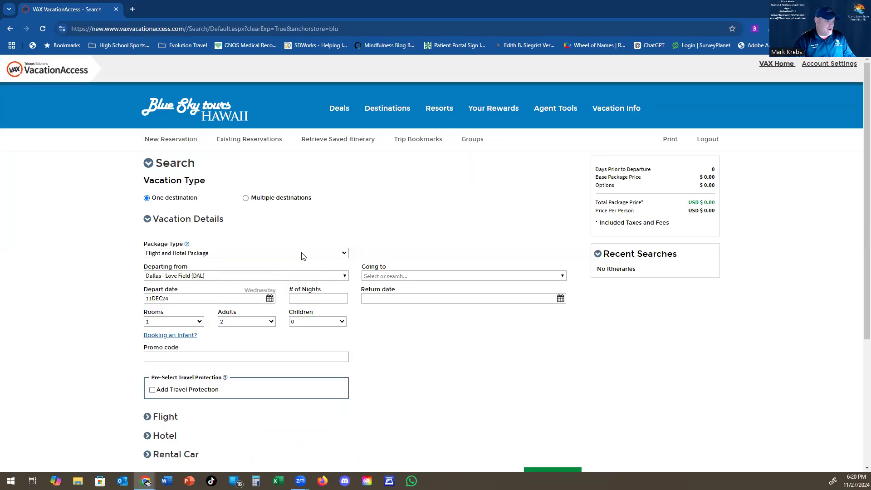
left_click(239, 277)
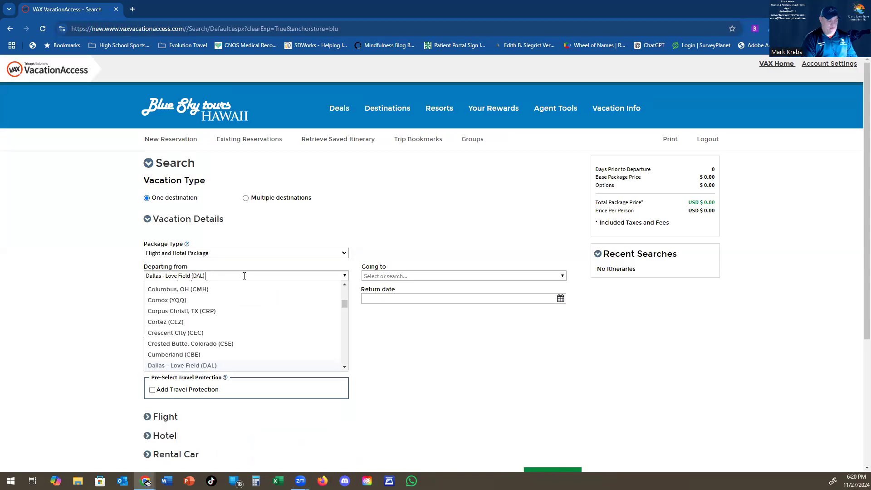
type("MSP")
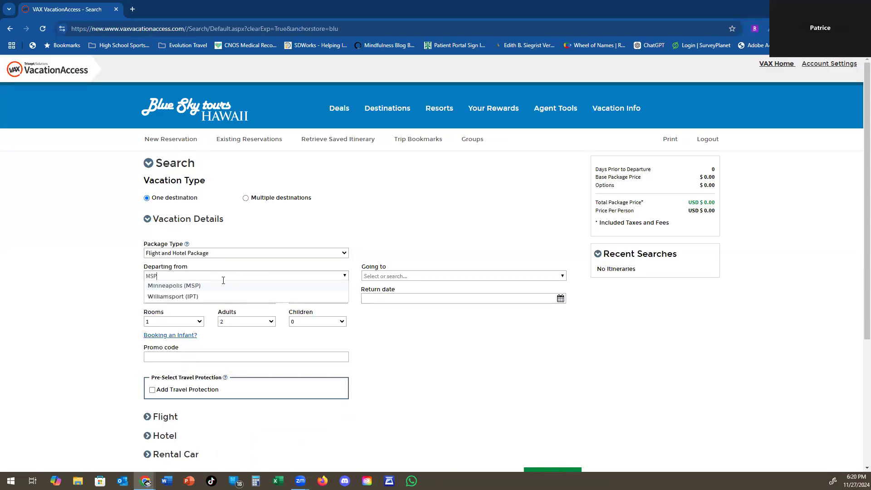
left_click(198, 287)
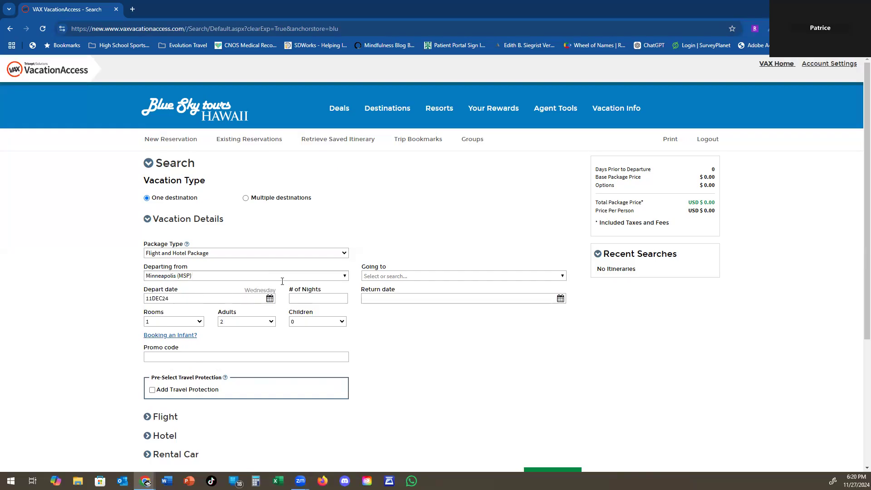
left_click(380, 276)
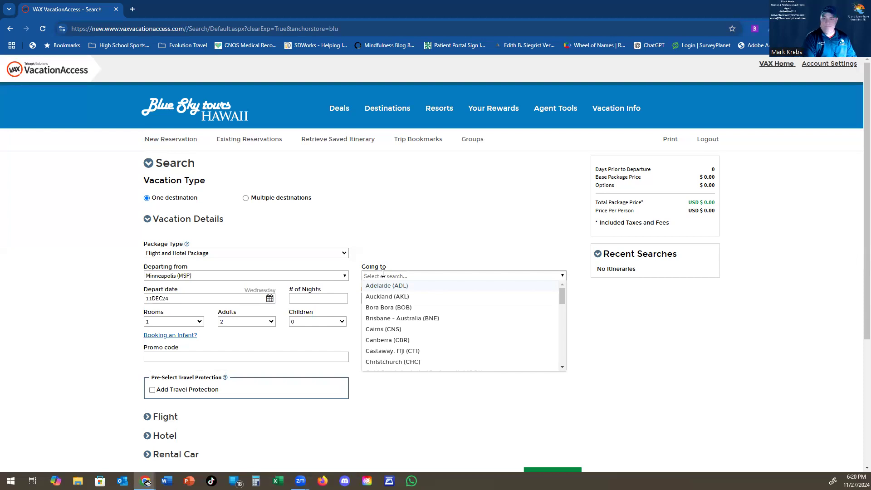
type("HNL")
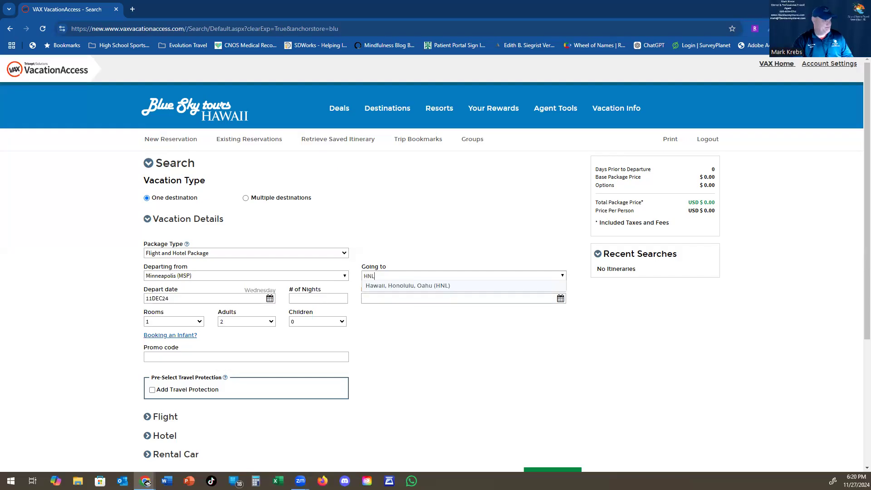
key("Return")
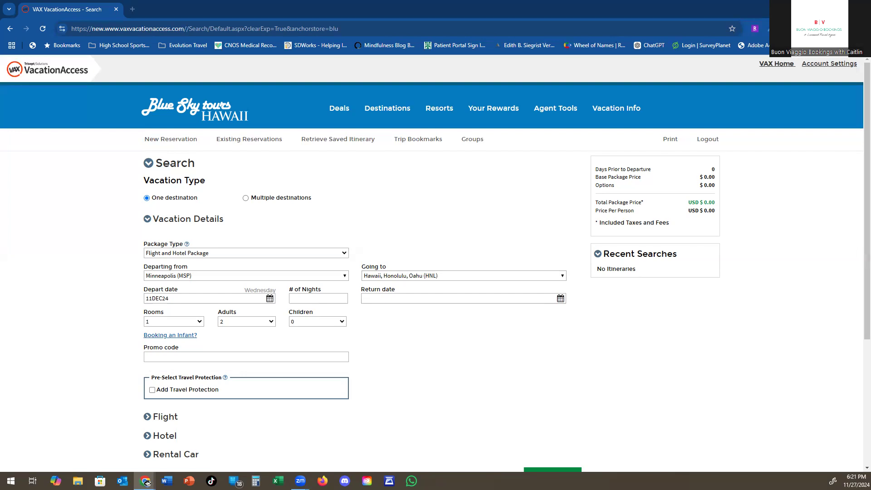
- Set the reservation's departure date to 11MAY25
left_click(270, 299)
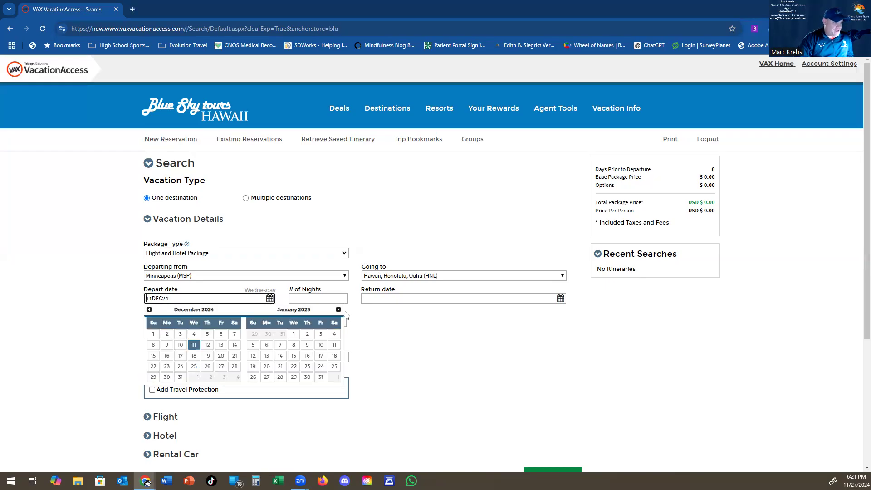
left_click(339, 310)
left_click(339, 309)
left_click(339, 309)
left_click(339, 309)
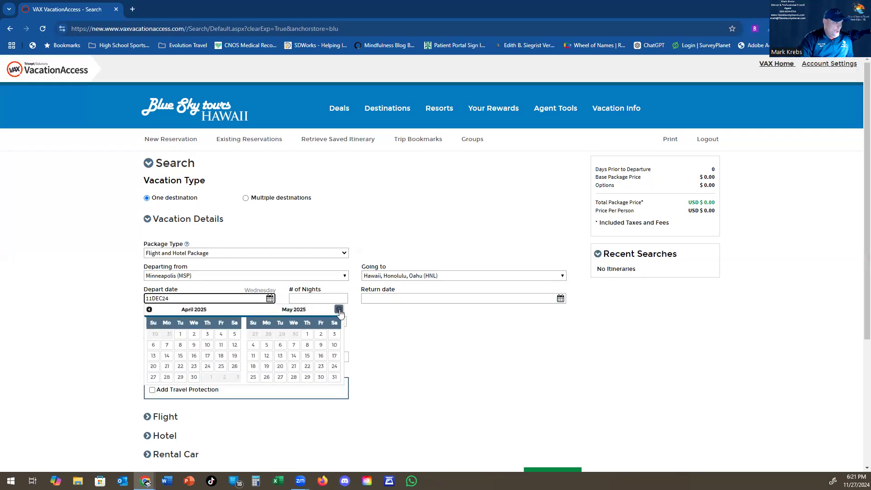
left_click(253, 355)
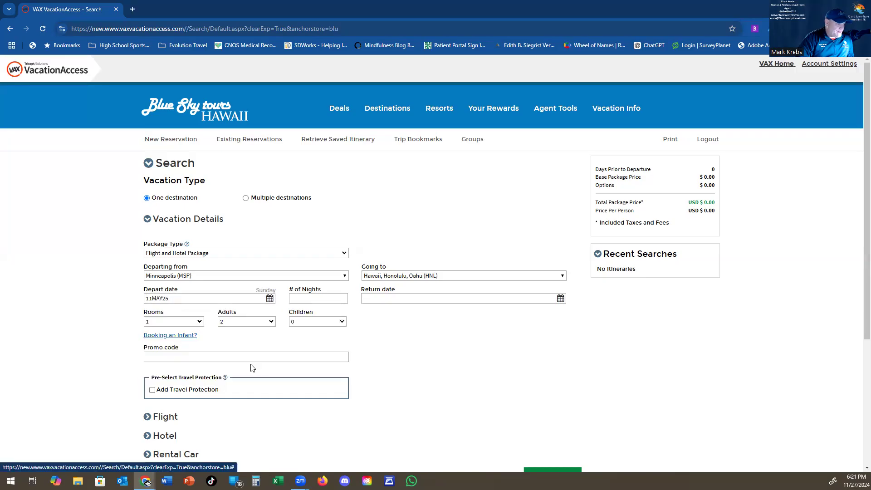
- Set the trip length to 7 nights and search for available flight and hotel packages
left_click(307, 298)
type("7")
key("Tab")
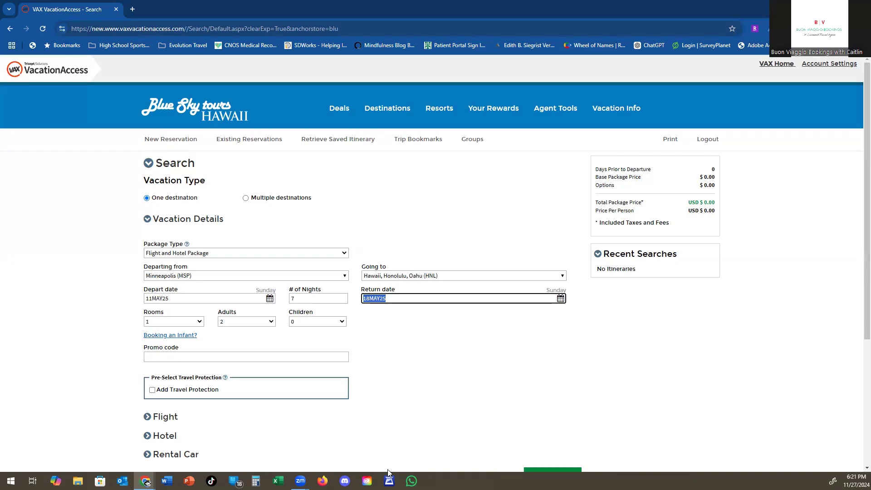
scroll(472, 399, "down", 3)
scroll(472, 399, "down", 1)
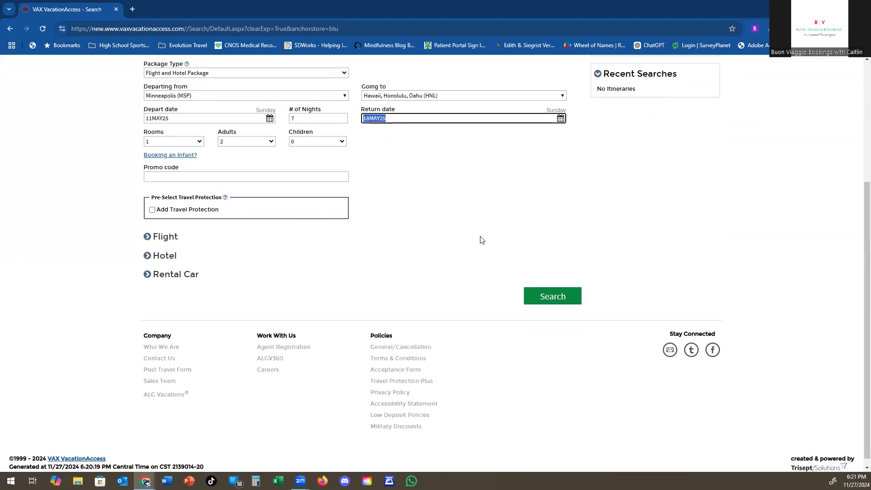
left_click(566, 304)
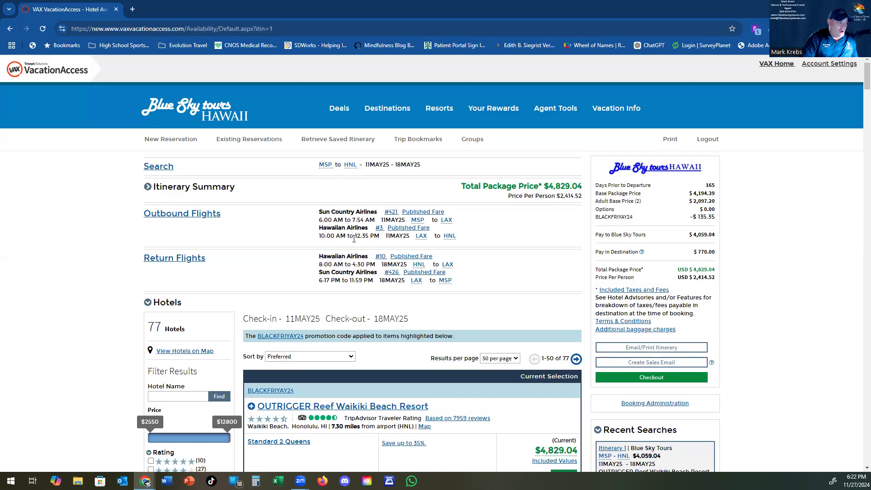
- Change the outbound flights to the Alaska Airlines 8:00 AM departure, flights #387 and #853, at the $5,003.20 Bulk Fare
mouse_move(456, 241)
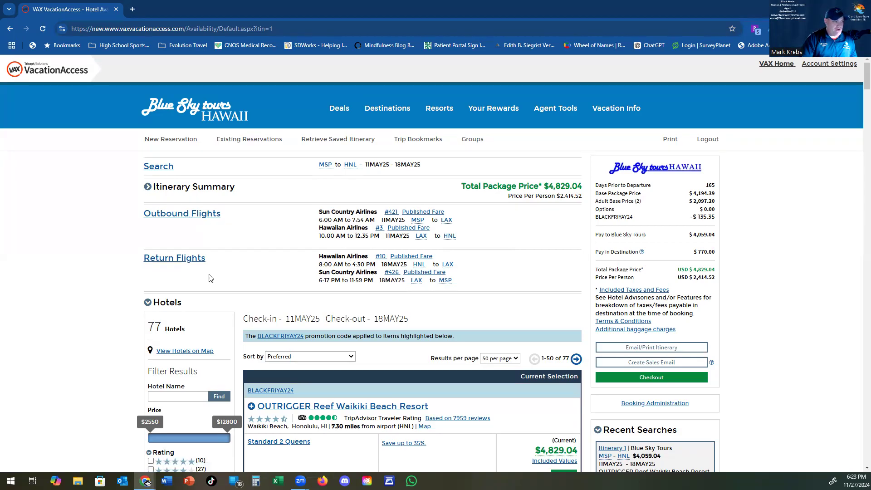
left_click(201, 221)
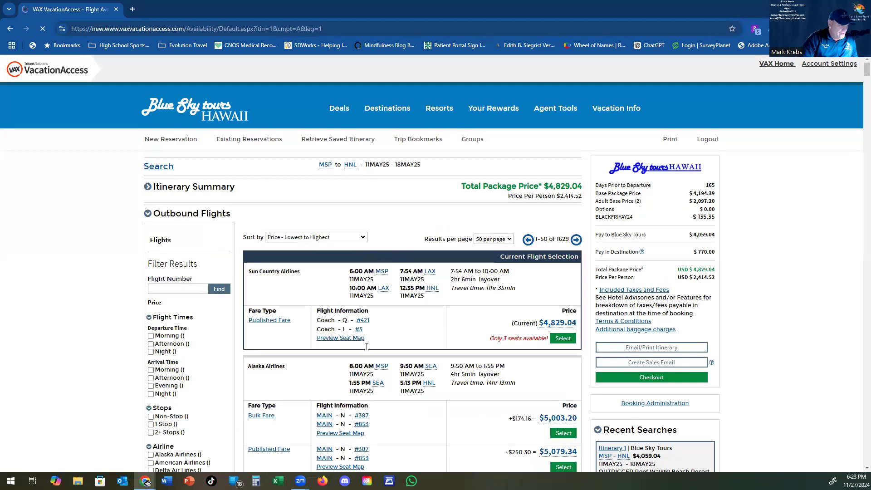
scroll(367, 346, "down", 2)
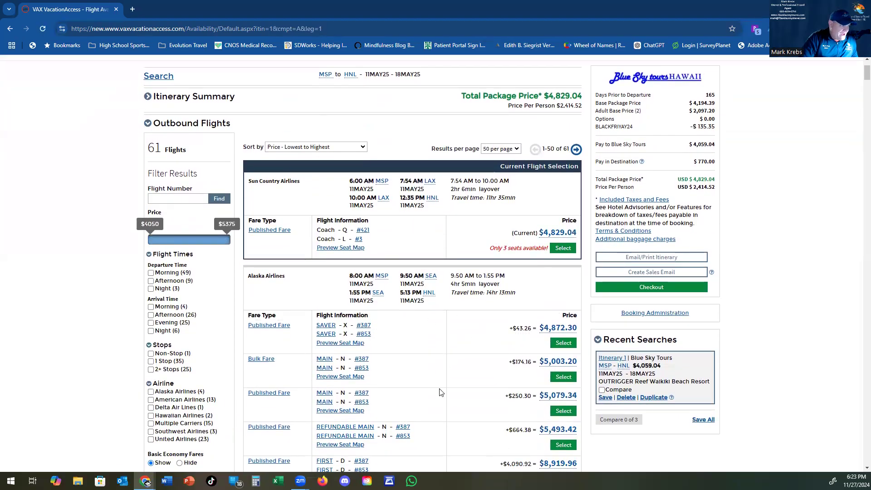
scroll(431, 378, "down", 1)
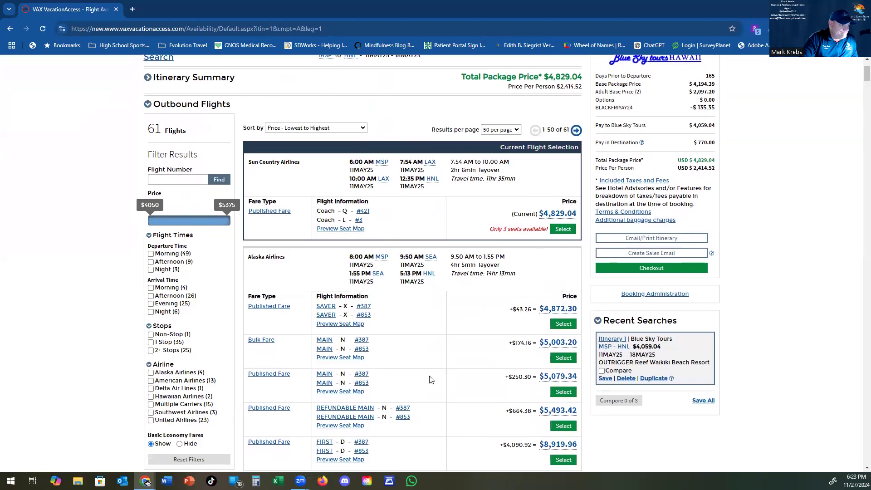
scroll(540, 370, "down", 1)
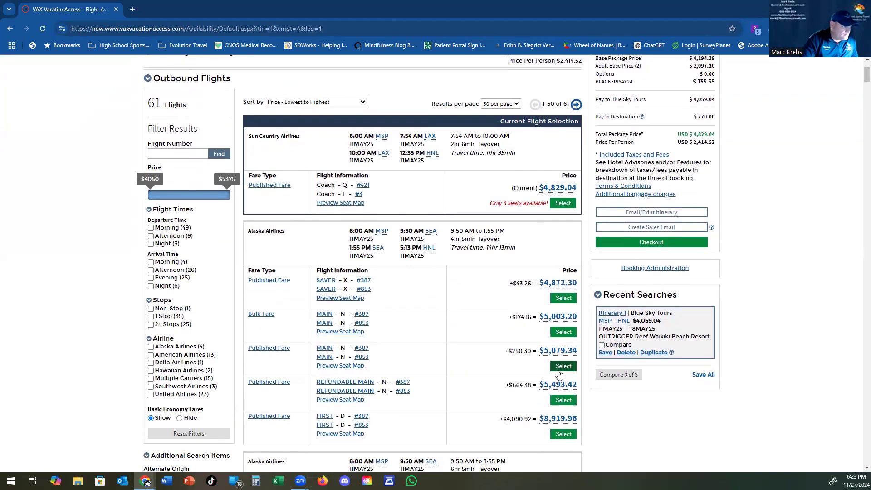
left_click(561, 333)
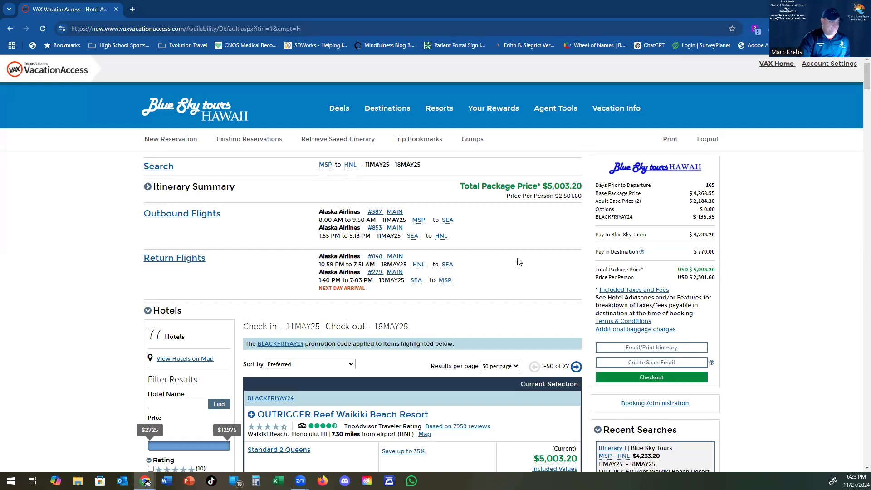
- Open the room details for Standard 2 Queens at the OUTRIGGER Reef Waikiki Beach Resort
scroll(519, 263, "down", 2)
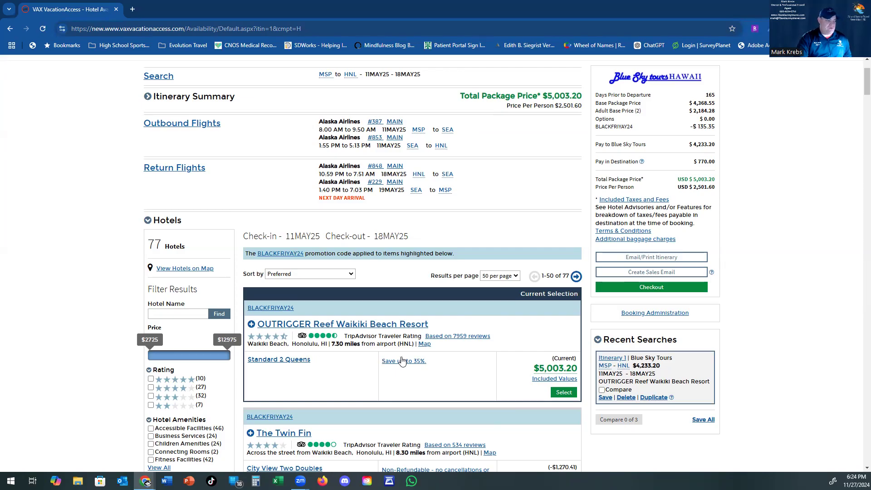
left_click(290, 364)
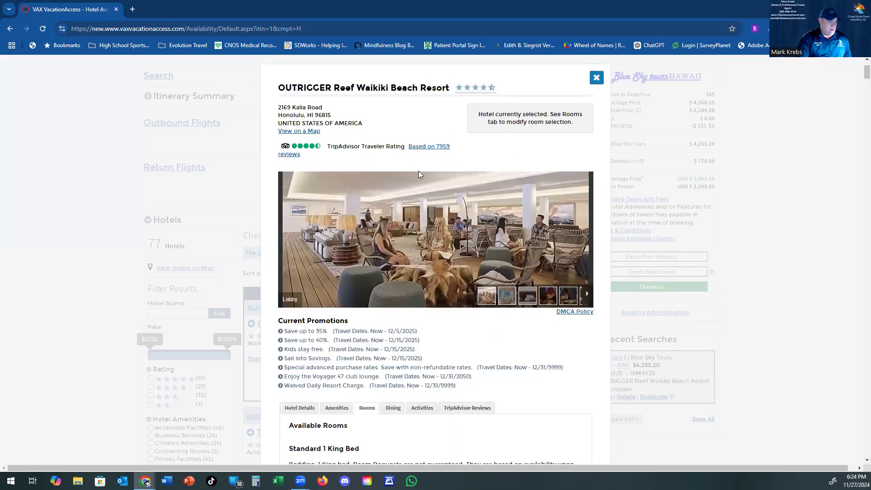
- Change the hotel room to the Pacific Tower Oceanview Standard 1 King Bed with the Save up to 40%, Kids stay free and Sail into Savings promotions
scroll(418, 171, "down", 2)
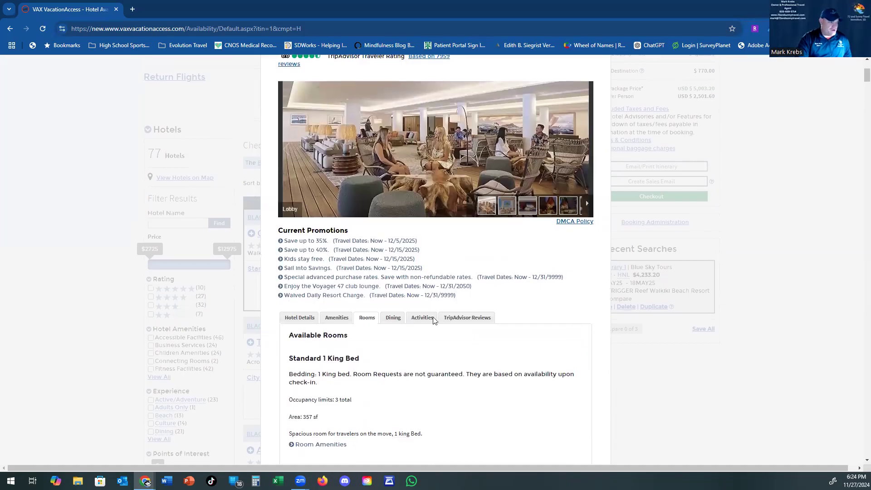
scroll(427, 321, "down", 2)
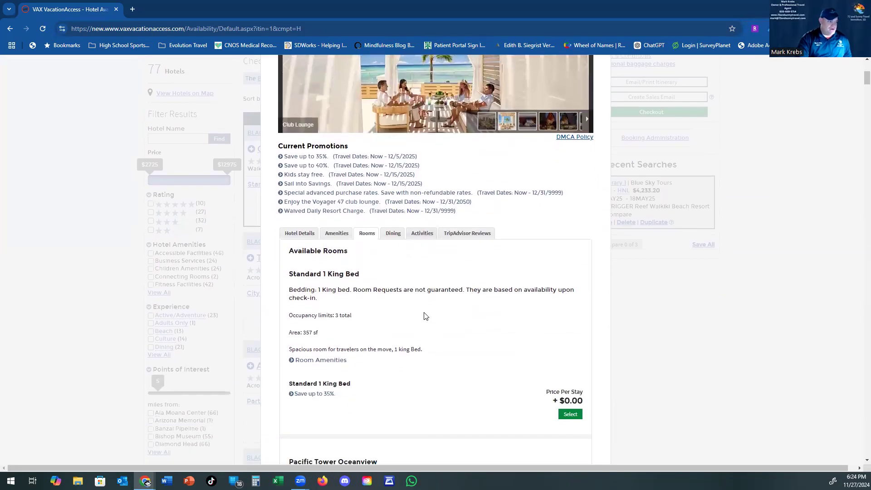
scroll(427, 315, "down", 3)
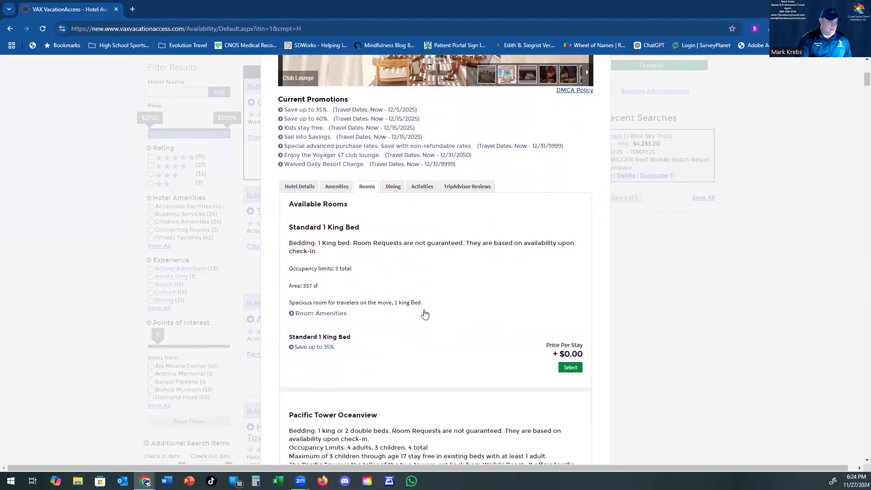
scroll(372, 217, "down", 4)
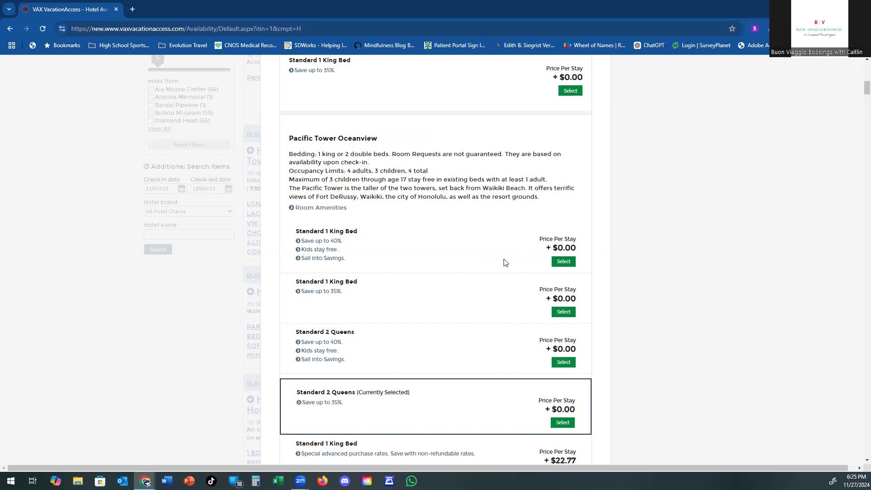
left_click(564, 261)
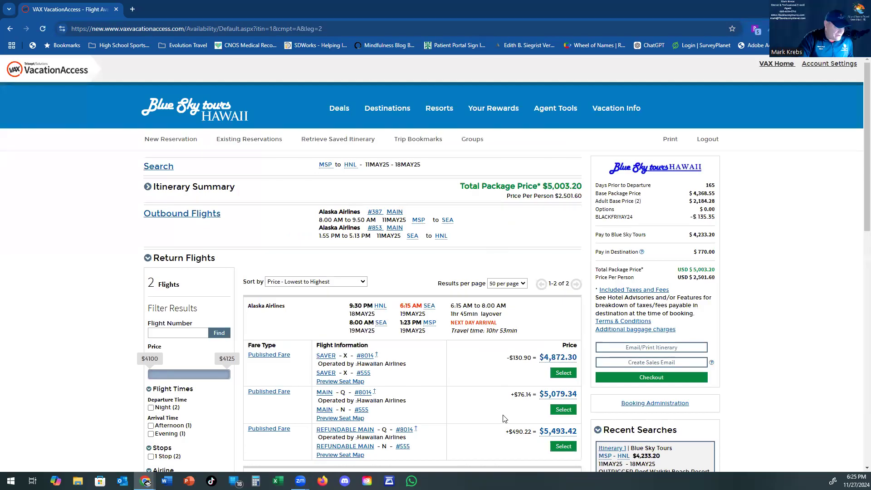
- Change the return flights to the Alaska Airlines MAIN Published Fare on flights #8014 and #555, priced at $5,079.34
left_click(566, 409)
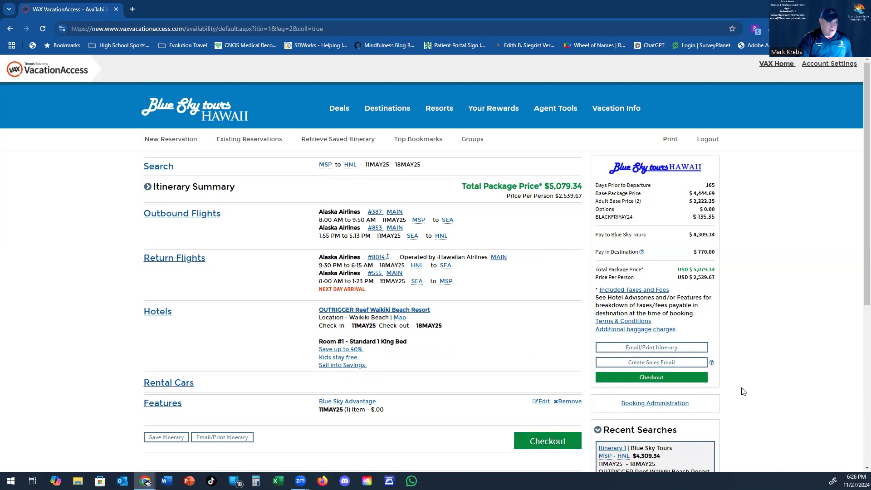
- Review the package itinerary and check the available dates for the Hawaiian Reef Encounter without transportation
scroll(760, 378, "down", 1)
scroll(760, 378, "down", 1)
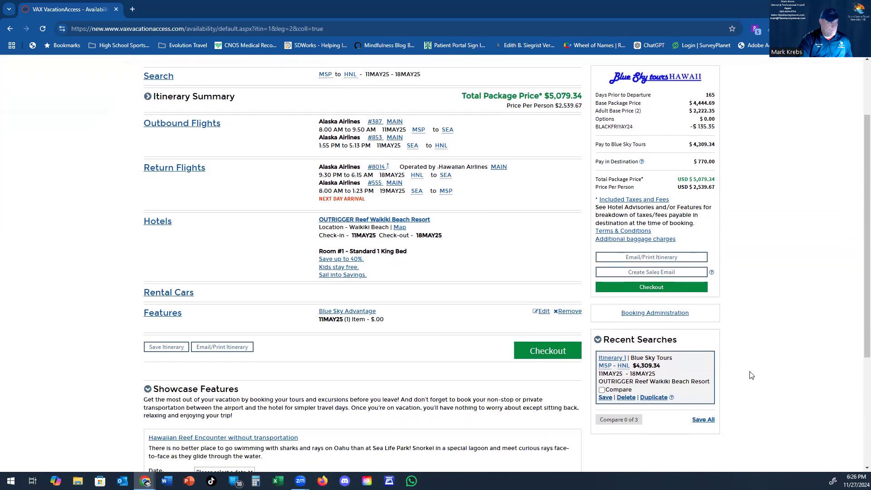
scroll(706, 373, "down", 4)
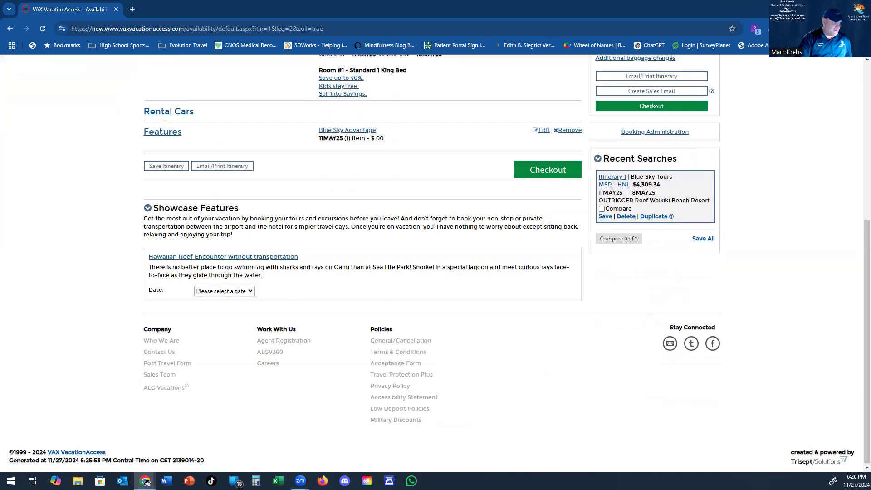
left_click(251, 292)
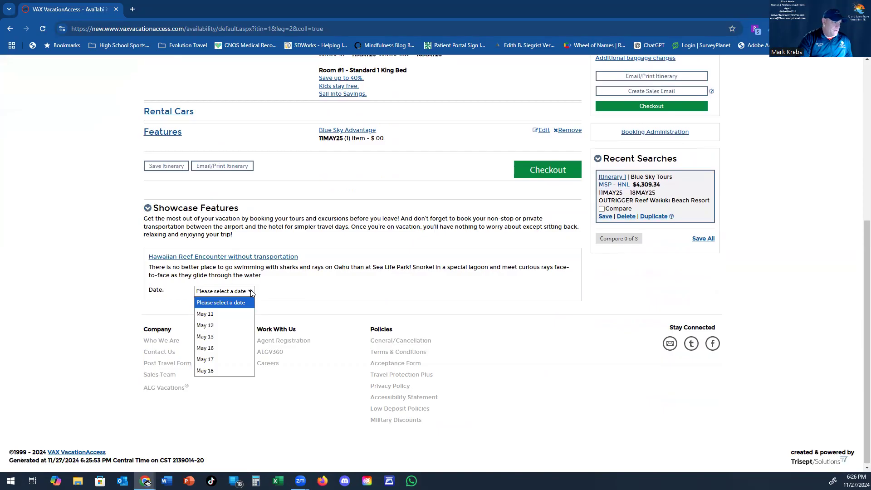
left_click(251, 292)
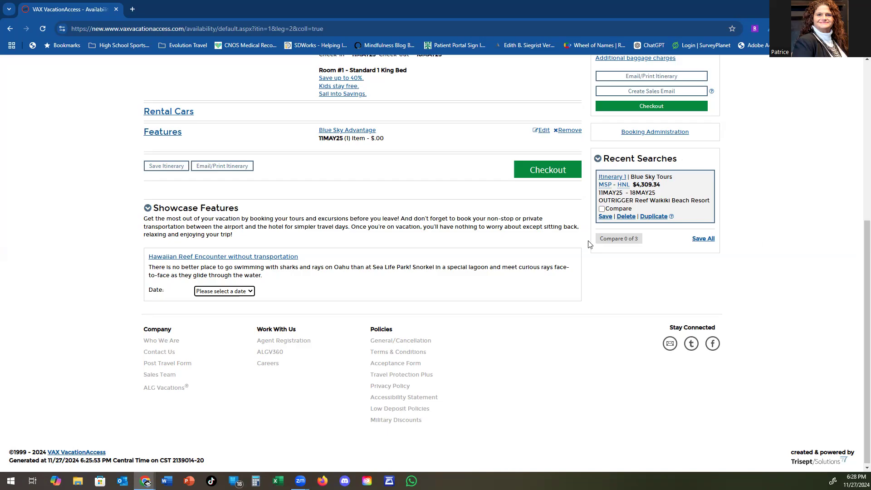
scroll(763, 256, "up", 5)
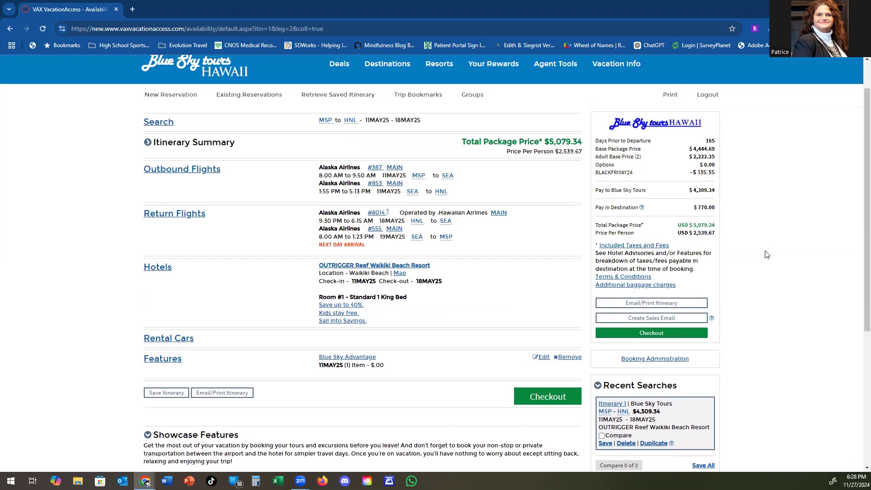